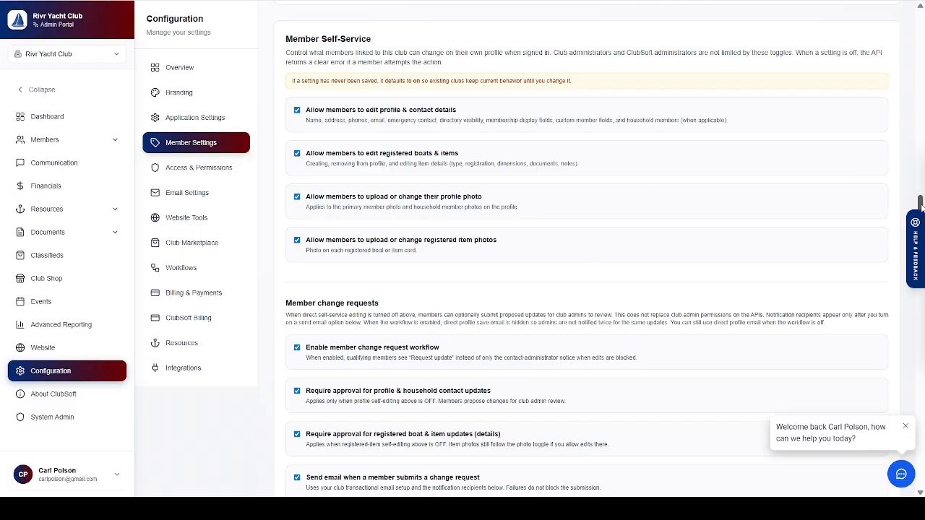
- Approve the pending phone and second-email update from the Members Change Requests list
{"action": "left_click_drag", "start_coordinate": [920, 206], "coordinate": [921, 303]}
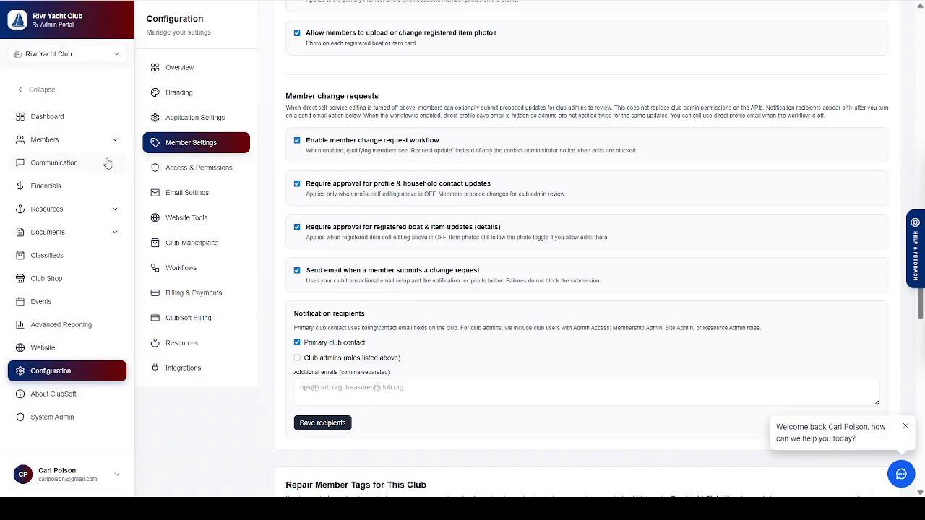
{"action": "left_click", "coordinate": [76, 144]}
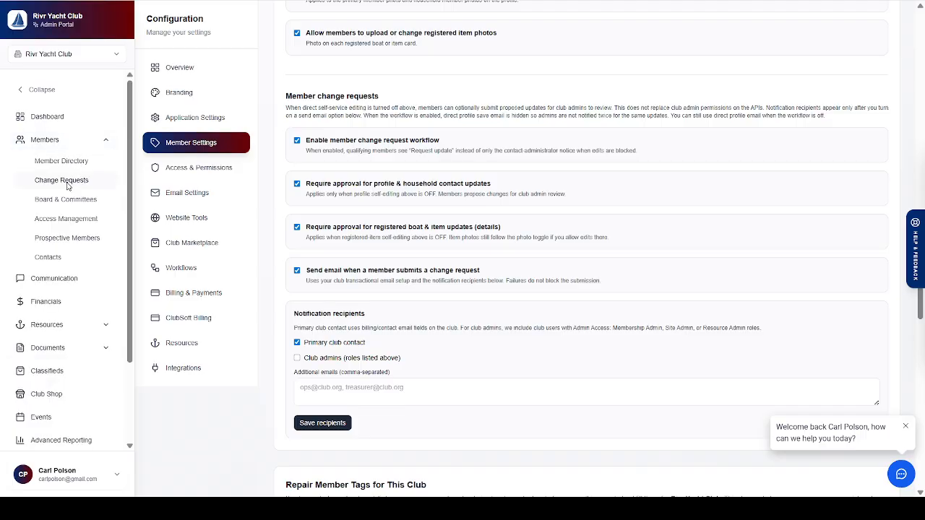
{"action": "left_click", "coordinate": [68, 184]}
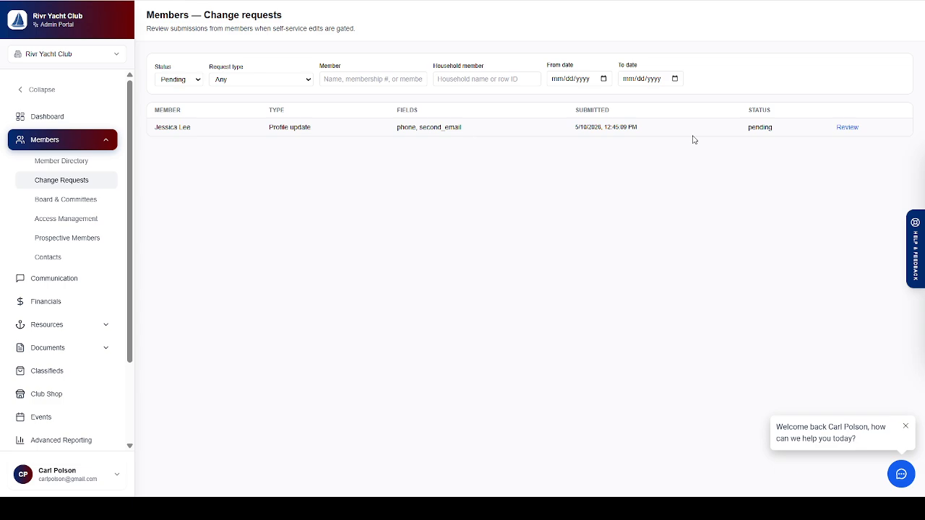
{"action": "left_click", "coordinate": [855, 129]}
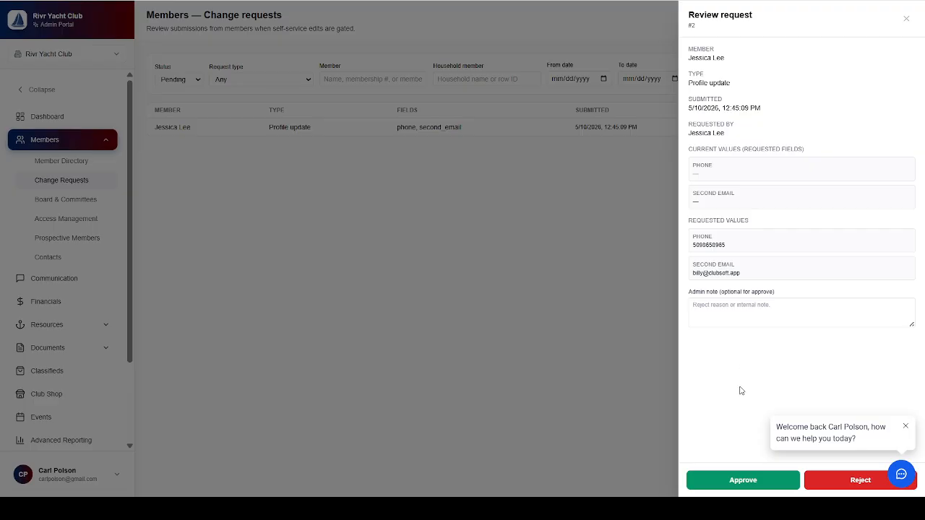
{"action": "left_click", "coordinate": [905, 427]}
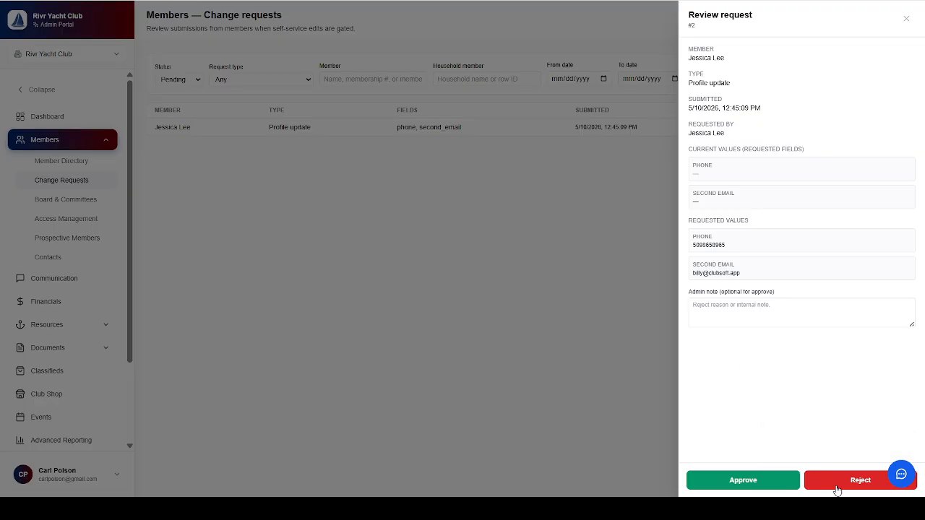
{"action": "left_click", "coordinate": [754, 488]}
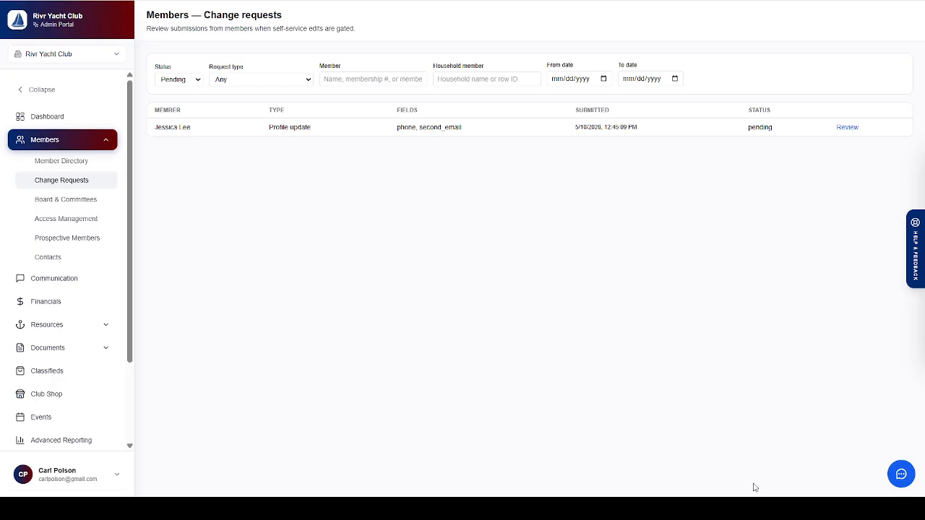
{"action": "left_click", "coordinate": [65, 163]}
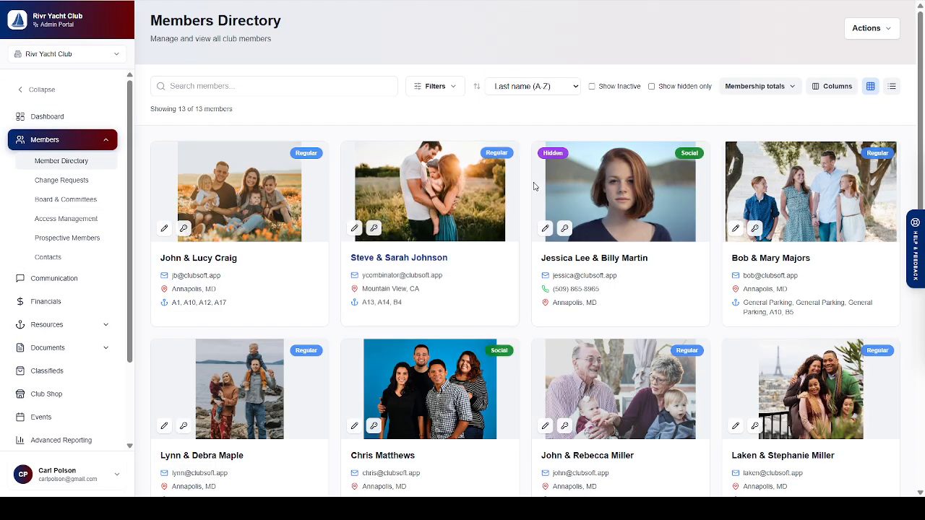
- Check the updated member's new phone and email, then bring up another household's profile actions
{"action": "left_click", "coordinate": [596, 209]}
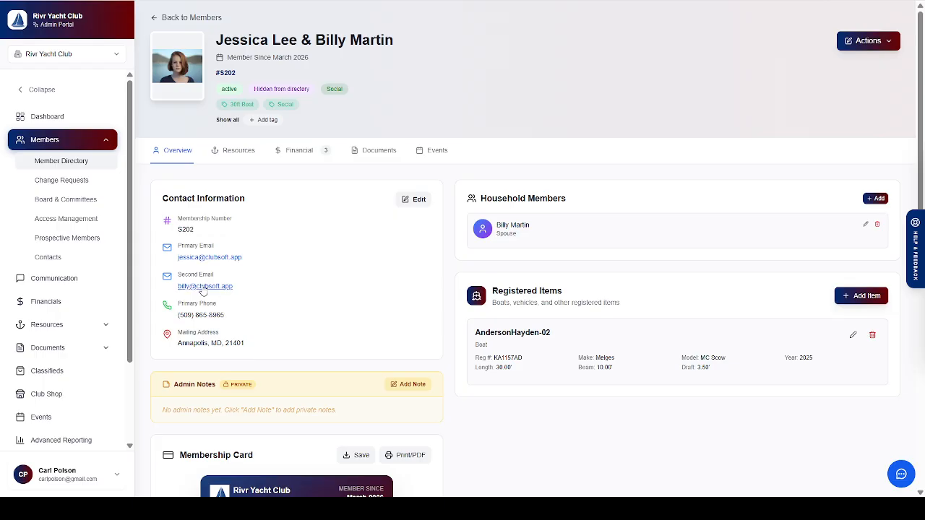
{"action": "left_click", "coordinate": [79, 167]}
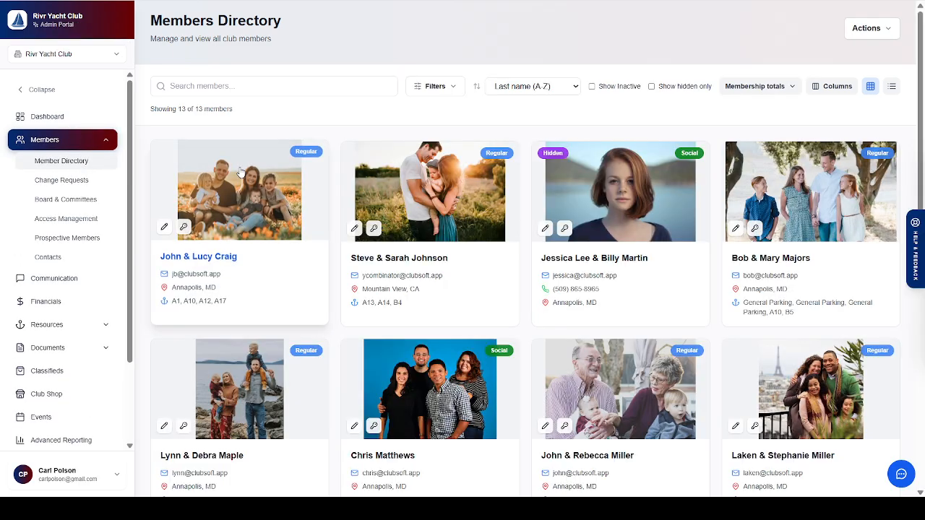
{"action": "left_click", "coordinate": [793, 208]}
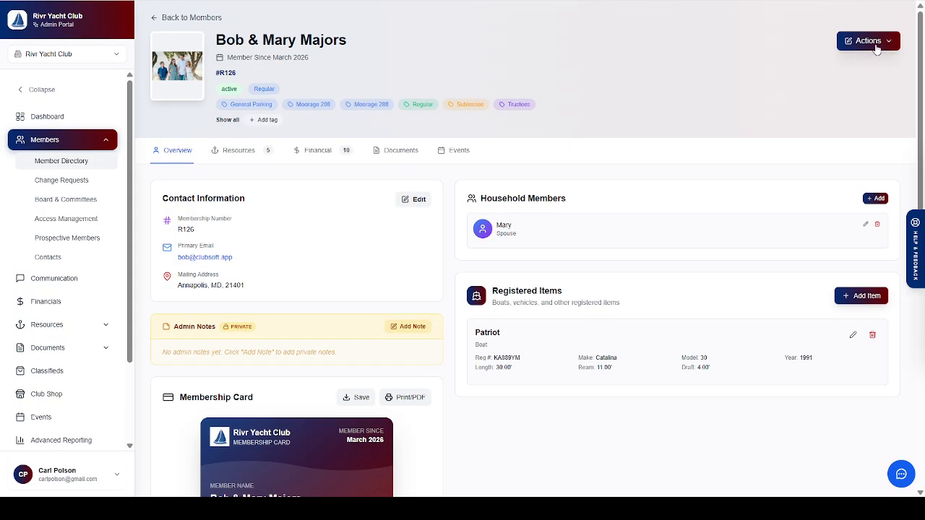
{"action": "left_click", "coordinate": [871, 41]}
- Sign in as this member and view their own profile in the Member Portal
{"action": "left_click", "coordinate": [835, 90]}
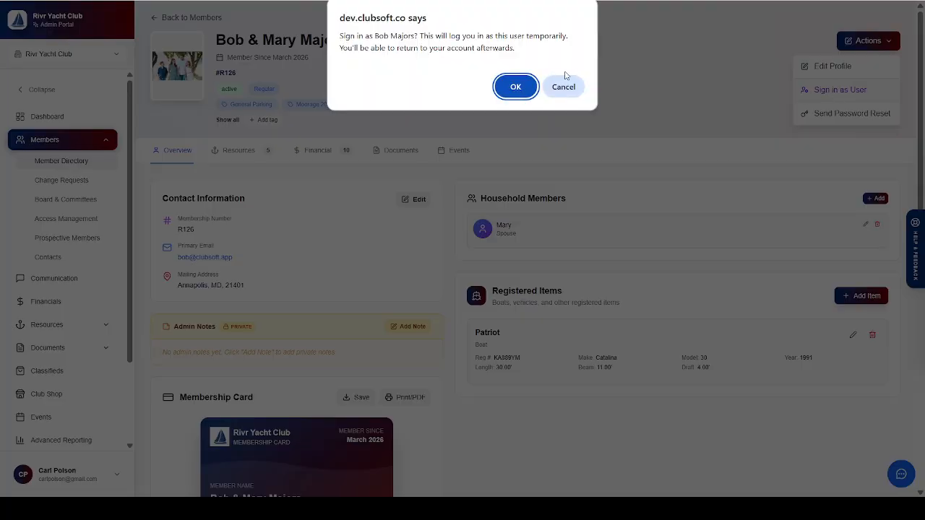
{"action": "left_click", "coordinate": [512, 88]}
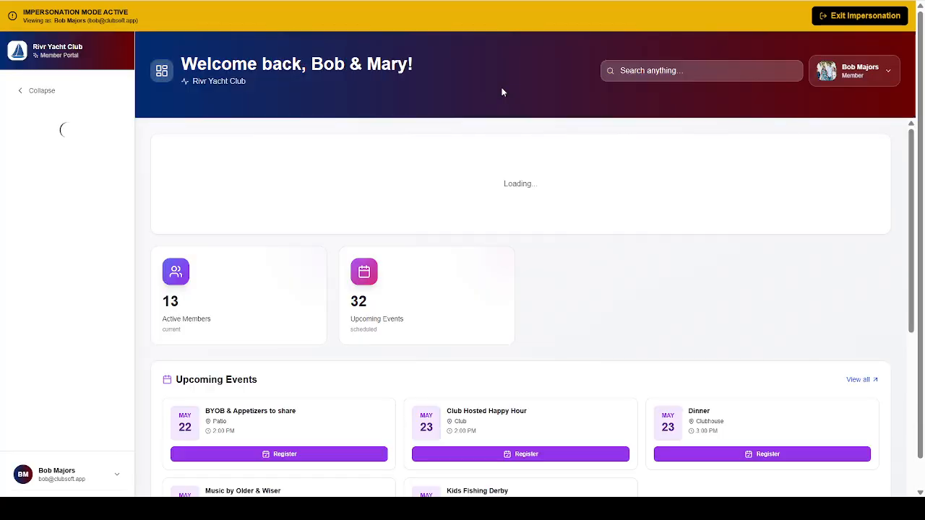
{"action": "left_click", "coordinate": [825, 74]}
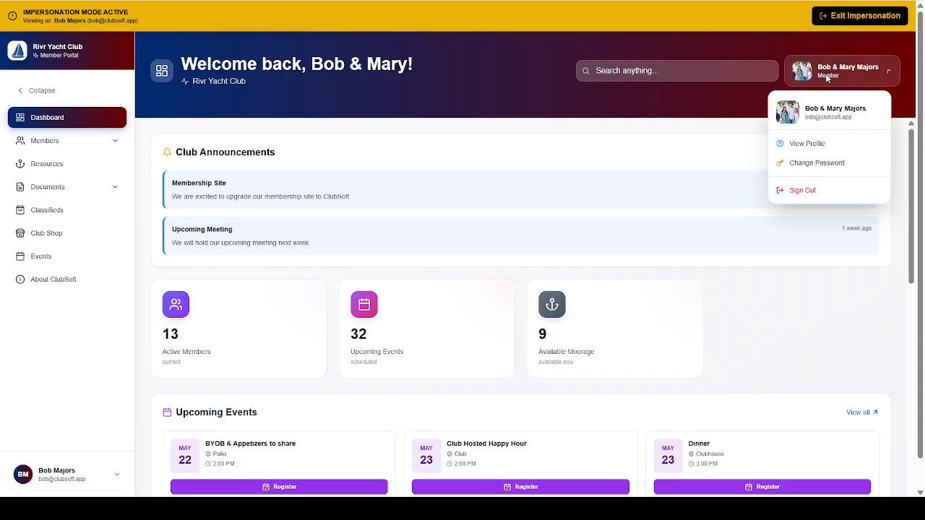
{"action": "left_click", "coordinate": [812, 145]}
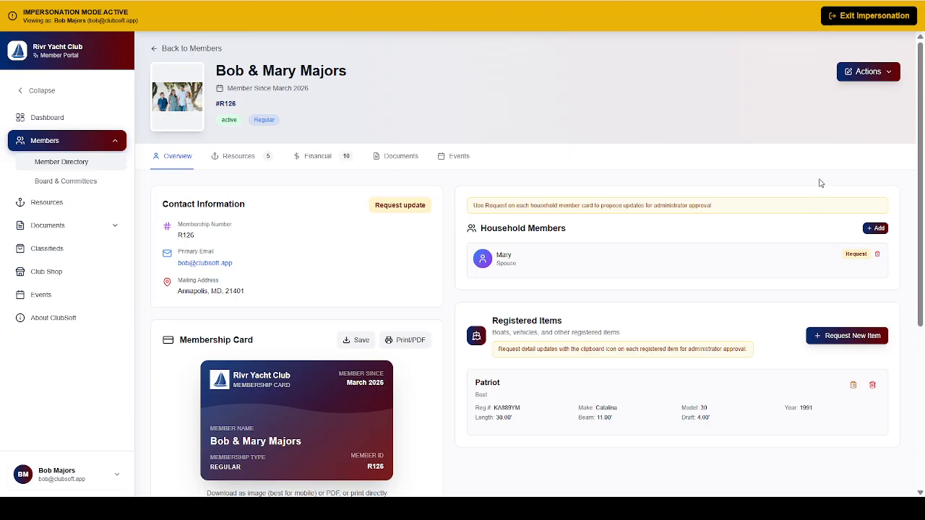
- Submit a request adding the child's name as a new household member with relationship Child
{"action": "left_click", "coordinate": [878, 230]}
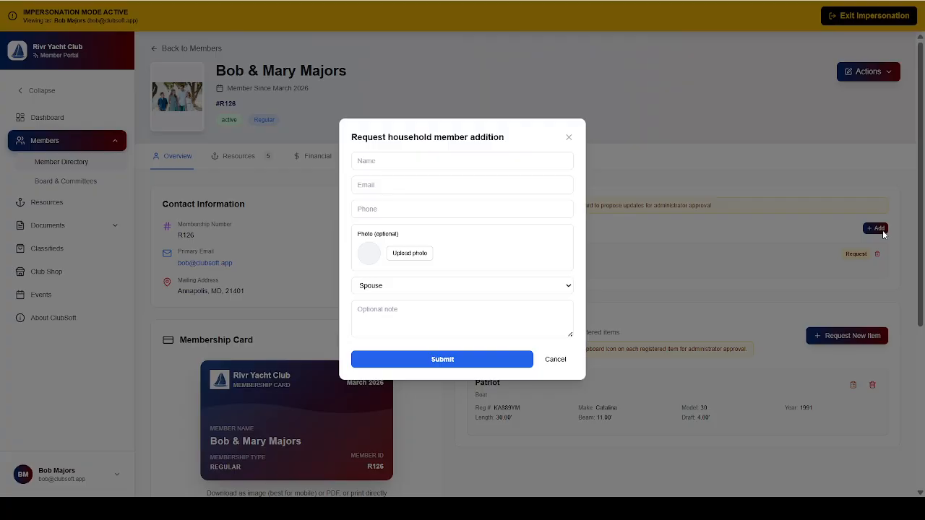
{"action": "left_click", "coordinate": [447, 158]}
{"action": "type", "text": "B"}
{"action": "key", "text": "BackSpace"}
{"action": "type", "text": "Becky"}
{"action": "key", "text": "Tab"}
{"action": "key", "text": "Tab"}
{"action": "left_click", "coordinate": [383, 335]}
{"action": "left_click", "coordinate": [426, 361]}
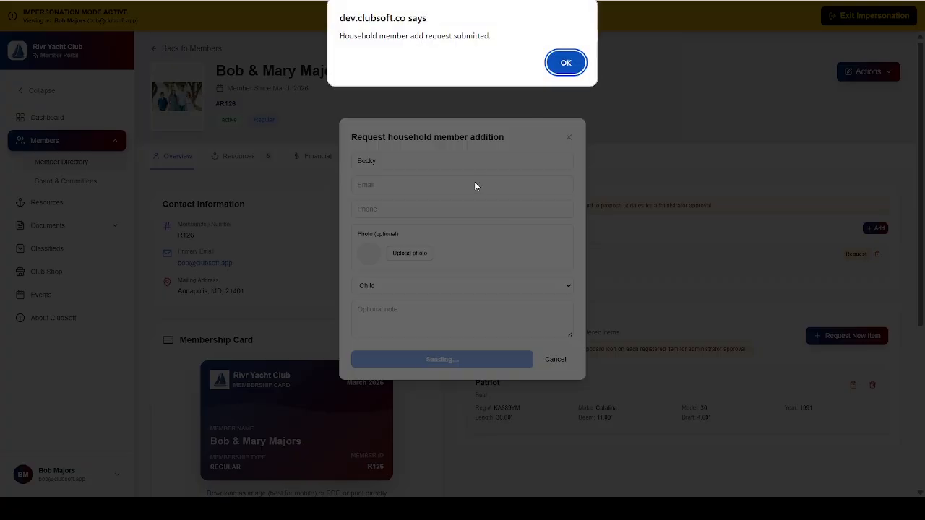
{"action": "left_click", "coordinate": [570, 63]}
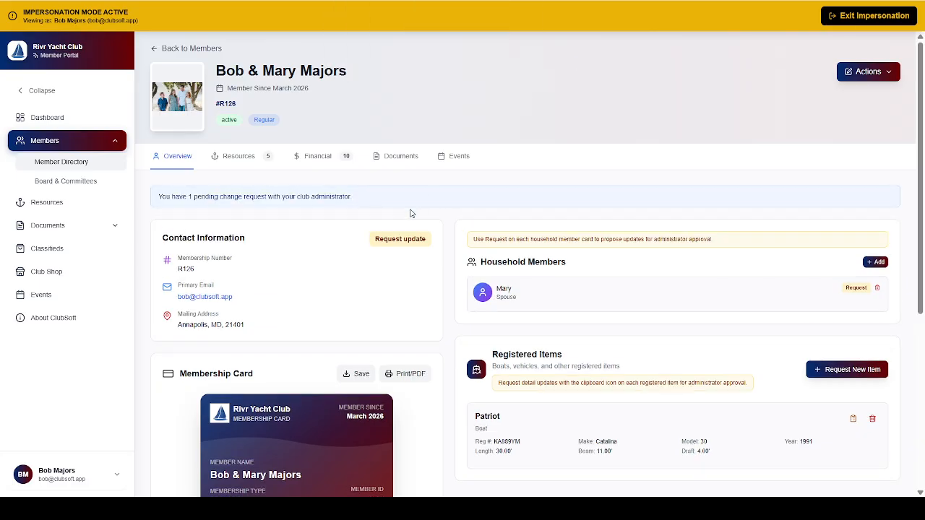
- Submit a profile update request giving the member's second email and primary phone number
{"action": "left_click", "coordinate": [405, 239]}
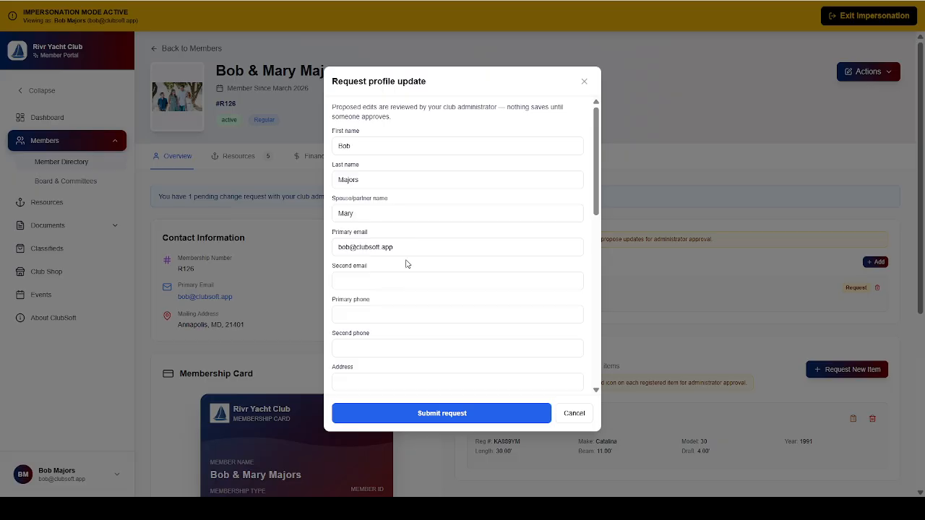
{"action": "left_click", "coordinate": [395, 284]}
{"action": "key", "text": "Tab"}
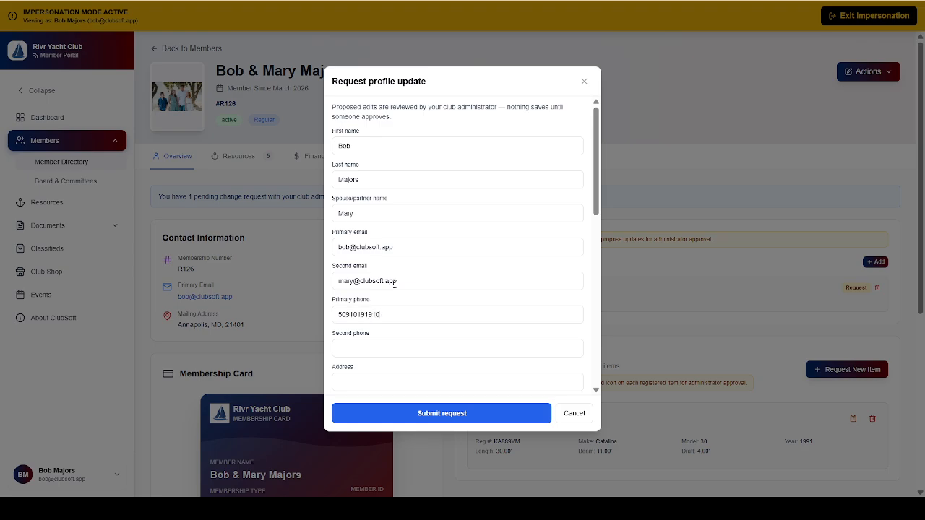
{"action": "left_click", "coordinate": [434, 415]}
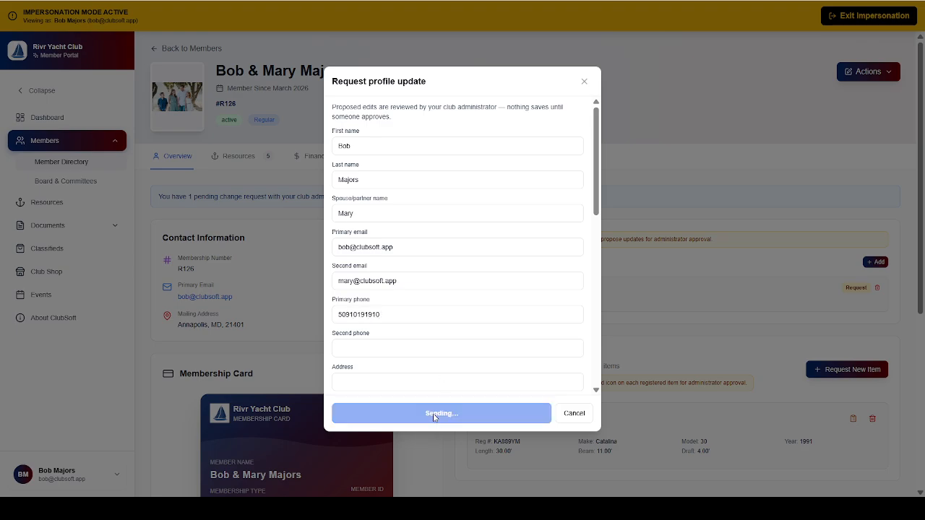
{"action": "left_click", "coordinate": [565, 61]}
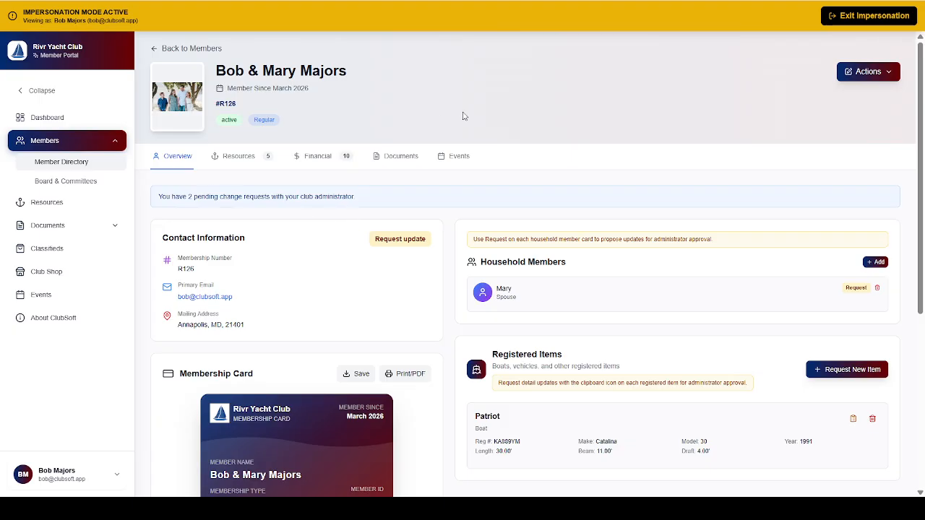
{"action": "left_click", "coordinate": [855, 16]}
- Return to the admin account and approve both the household-member addition and profile-update requests
{"action": "left_click", "coordinate": [515, 63]}
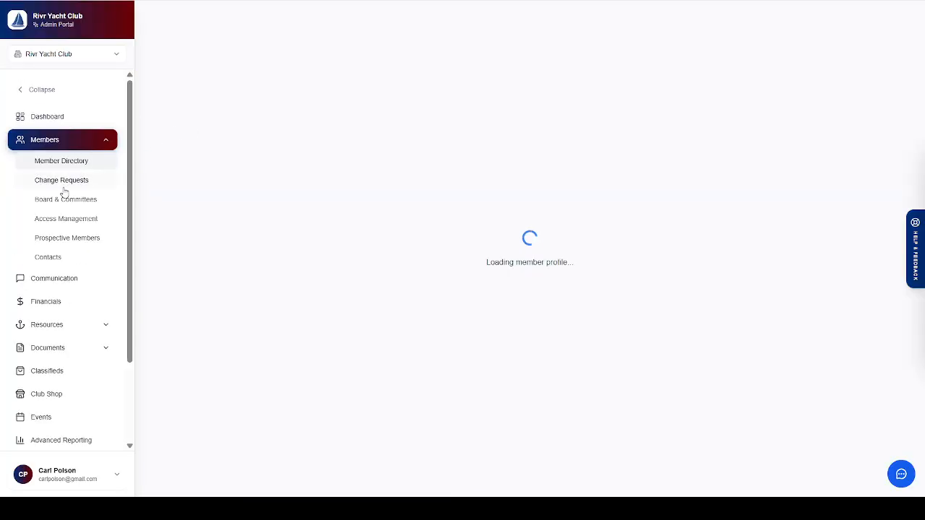
{"action": "left_click", "coordinate": [61, 182]}
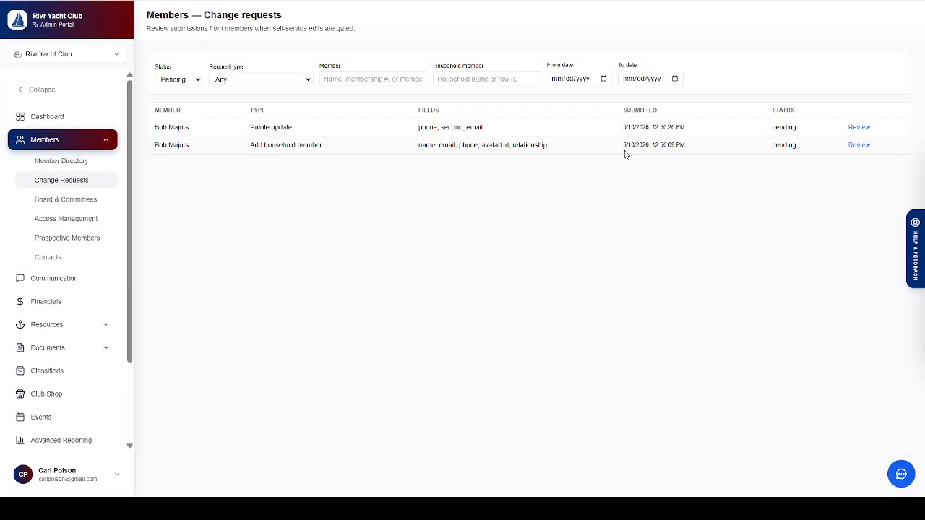
{"action": "left_click", "coordinate": [859, 147]}
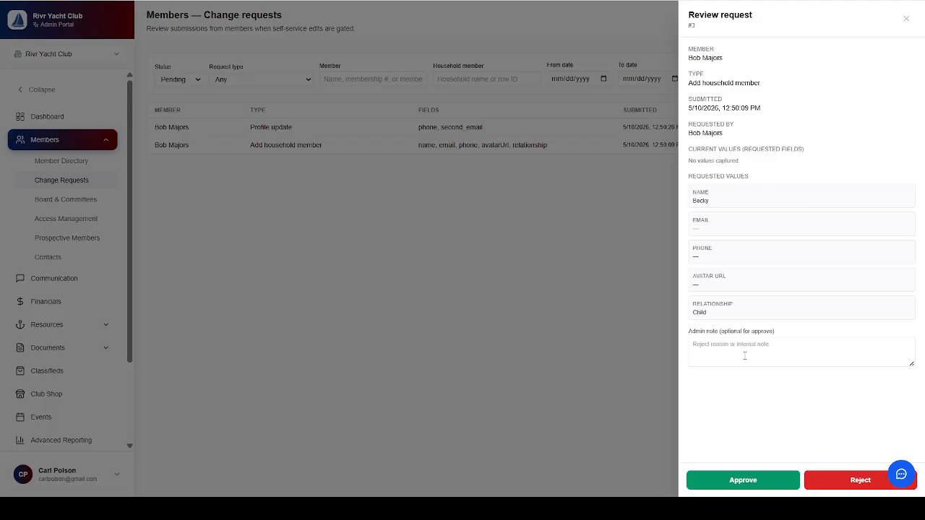
{"action": "left_click", "coordinate": [746, 482]}
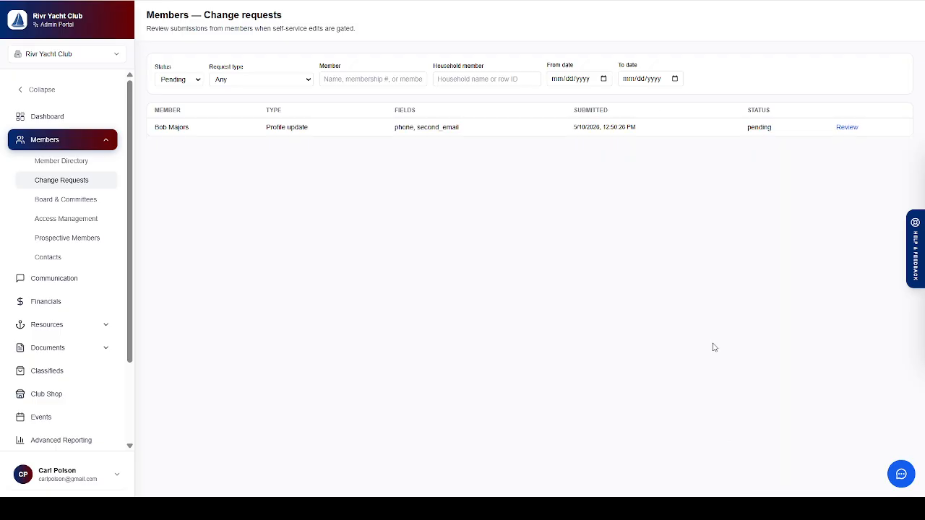
{"action": "left_click", "coordinate": [842, 128]}
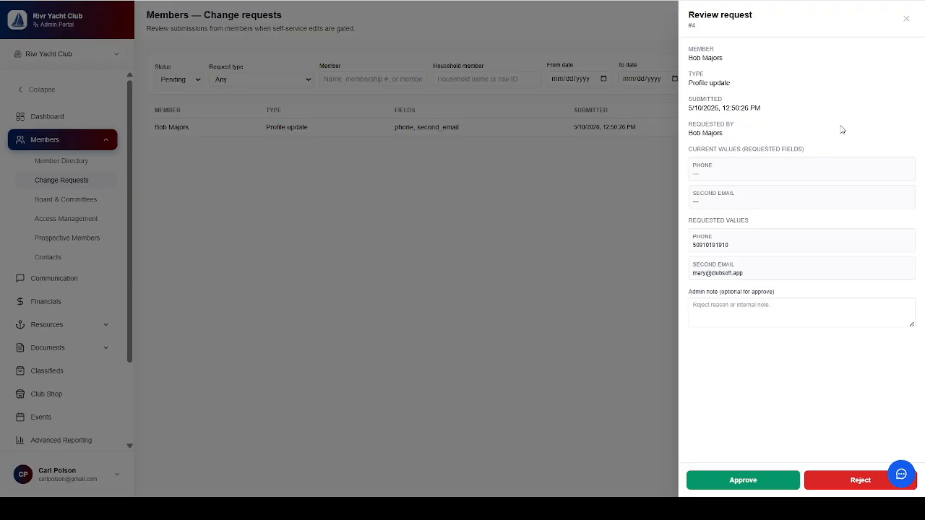
{"action": "left_click", "coordinate": [741, 489]}
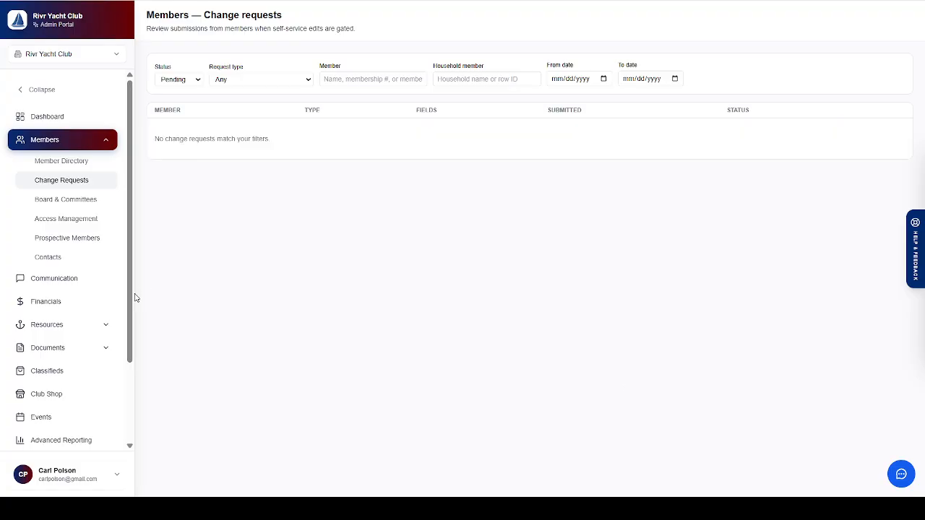
{"action": "scroll", "coordinate": [130, 392], "scroll_direction": "down", "scroll_amount": 3}
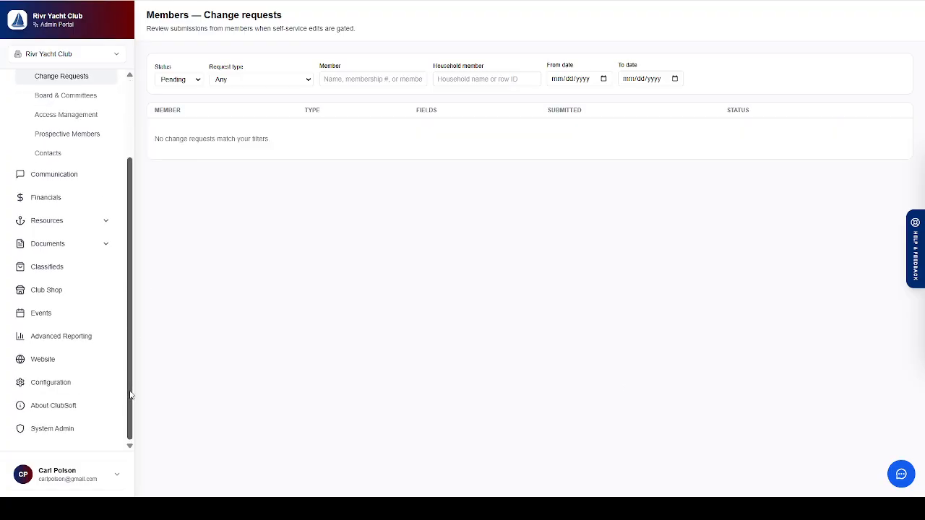
- In Configuration > Member Settings, disable the change request workflow and enable profile-update emails
{"action": "left_click", "coordinate": [63, 383]}
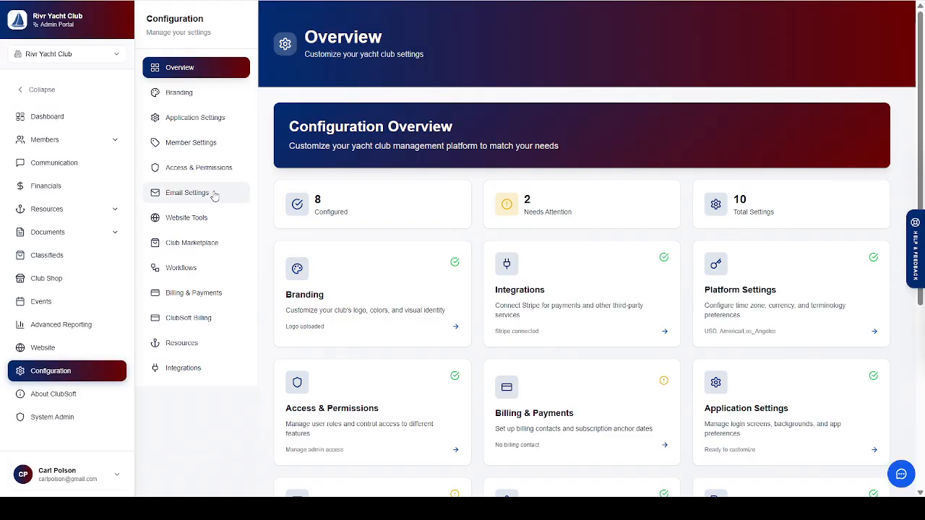
{"action": "left_click", "coordinate": [193, 142]}
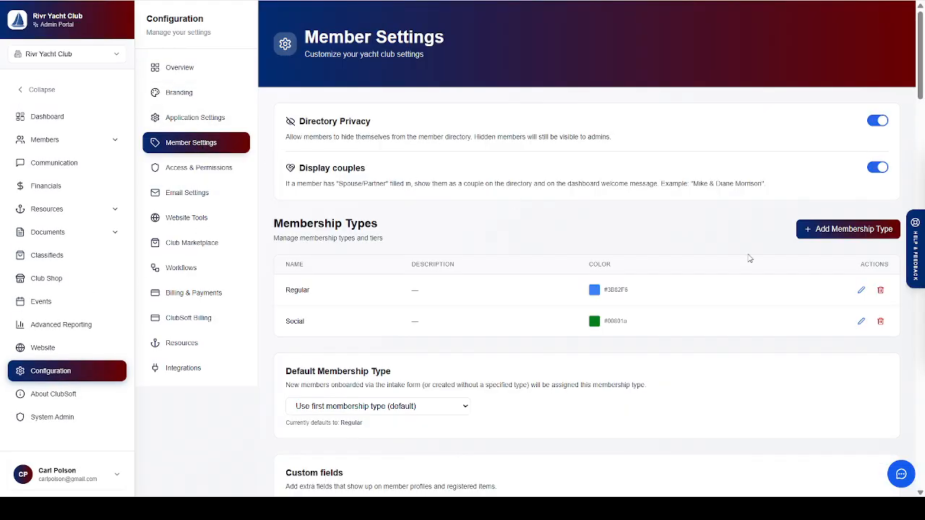
{"action": "left_click_drag", "start_coordinate": [921, 60], "coordinate": [918, 264]}
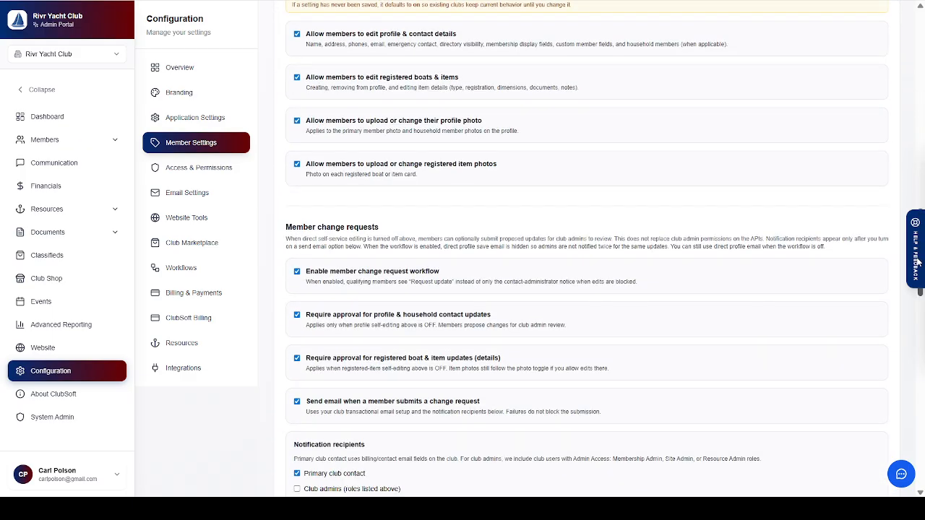
{"action": "left_click", "coordinate": [326, 273]}
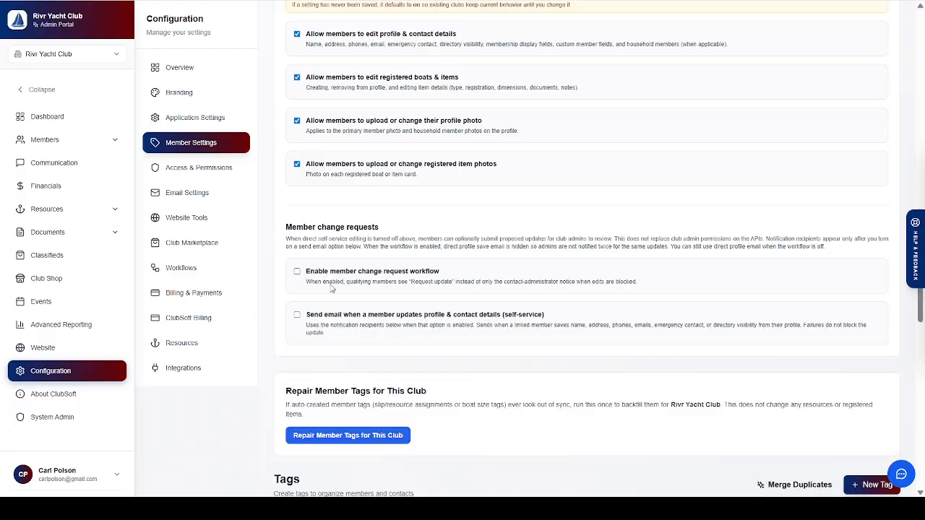
{"action": "left_click", "coordinate": [313, 319]}
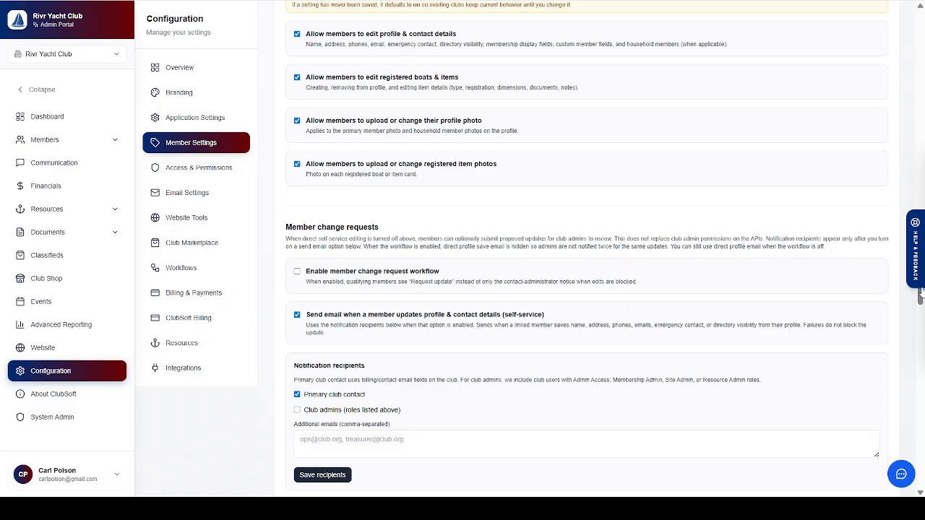
{"action": "left_click_drag", "start_coordinate": [921, 297], "coordinate": [922, 199]}
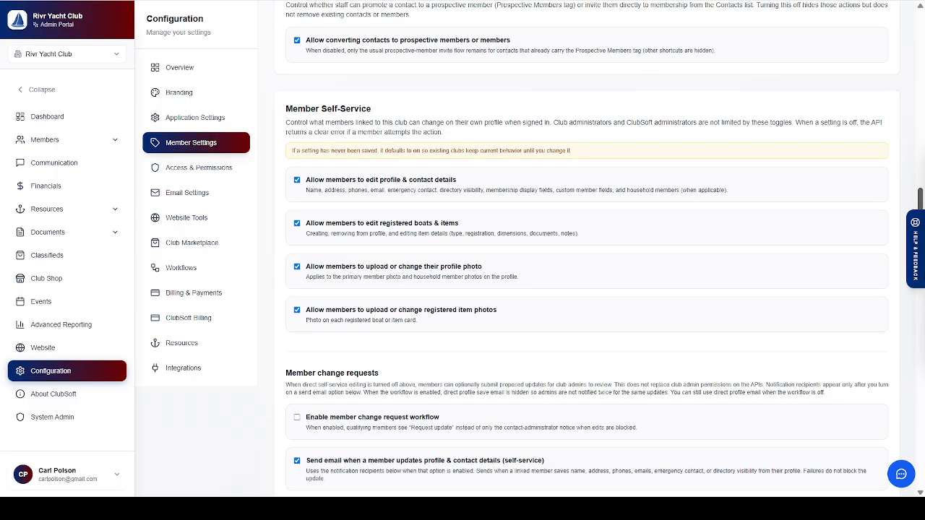